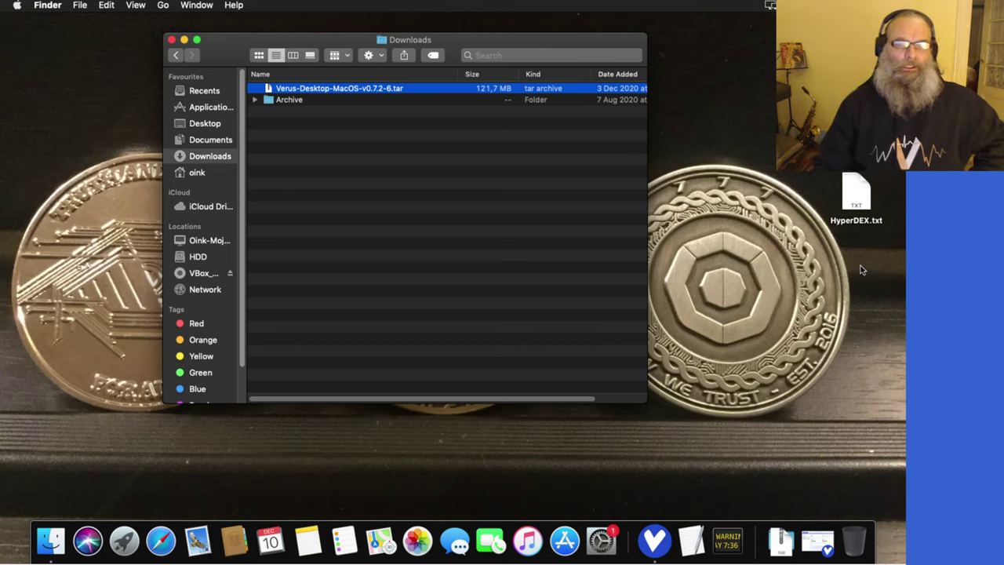
Step: Extract the Verus Desktop tar archive and open the Verus-Desktop-MacOS-v0.7.2-6 folder
double_click(350, 93)
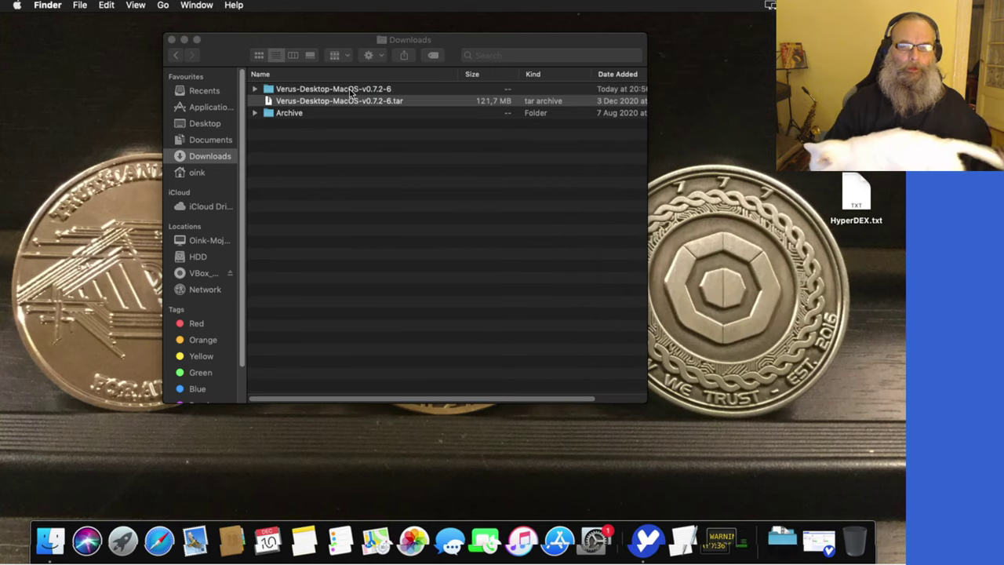
left_click(337, 88)
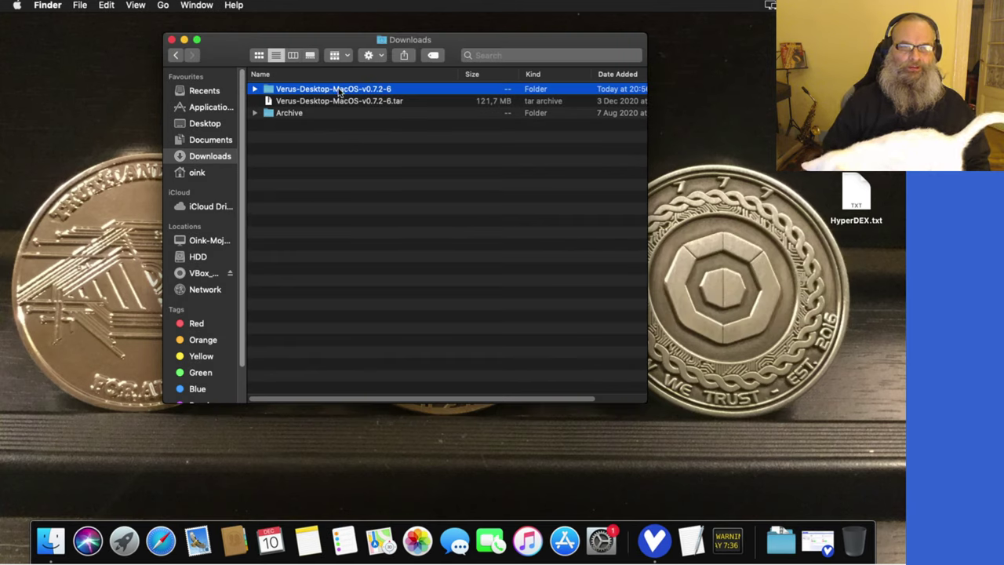
double_click(339, 91)
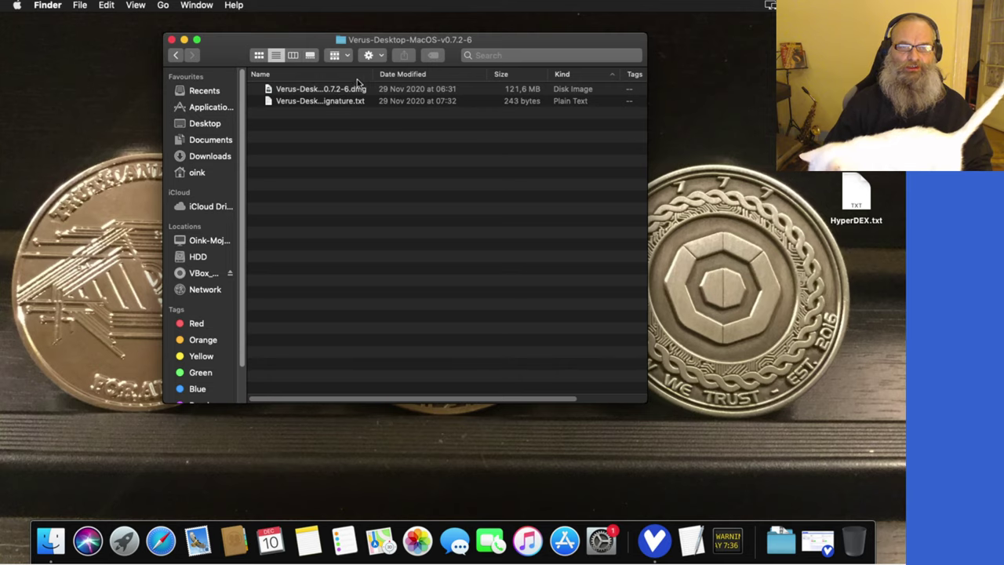
Step: Make the folder window full screen and select the .dmg and its signature.txt file
left_click(196, 39)
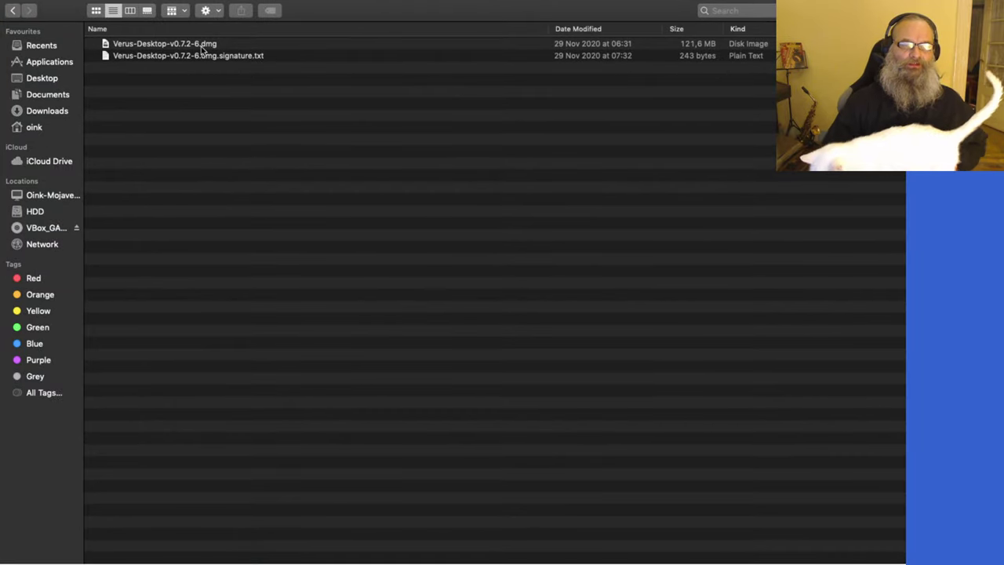
left_click(202, 46)
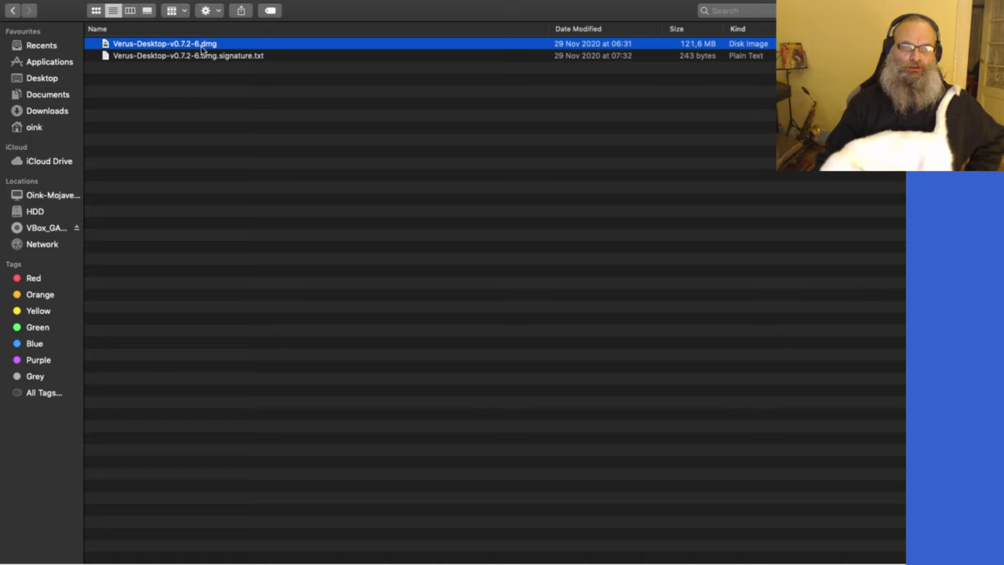
left_click(224, 60)
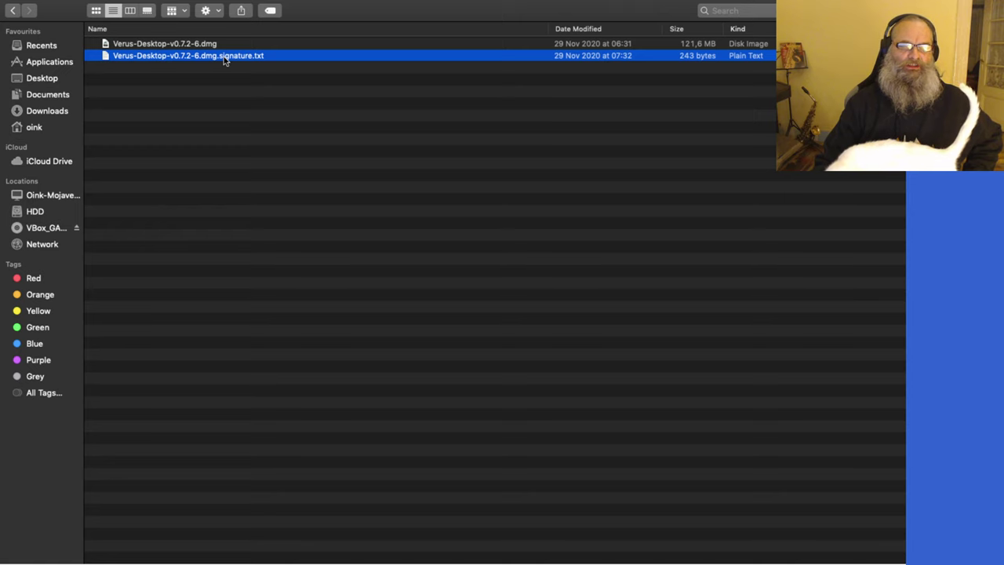
Step: Open Verus-Desktop-v0.7.2-6.dmg.signature.txt in TextEdit, then bring the Verus Desktop wallet forward
double_click(223, 56)
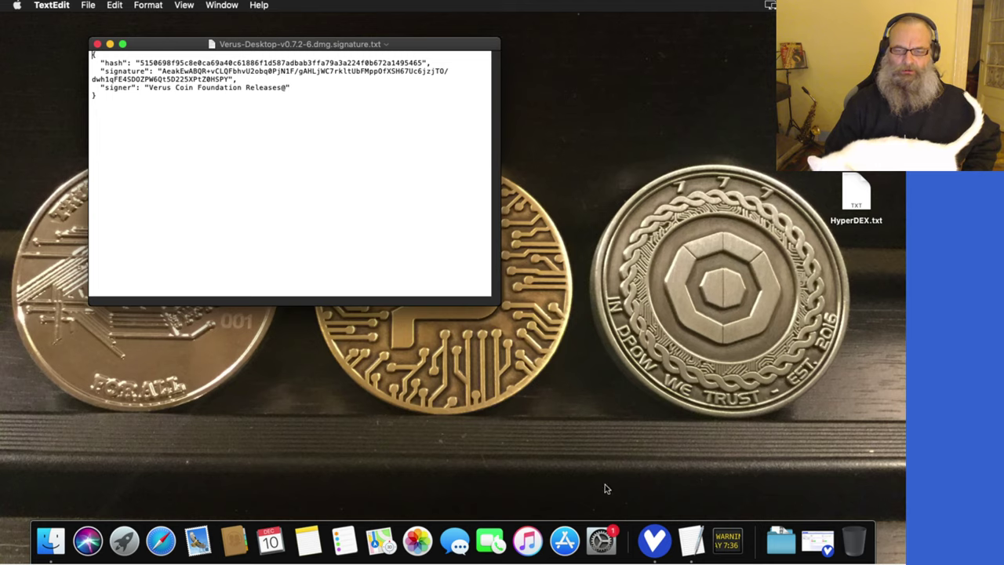
left_click(658, 557)
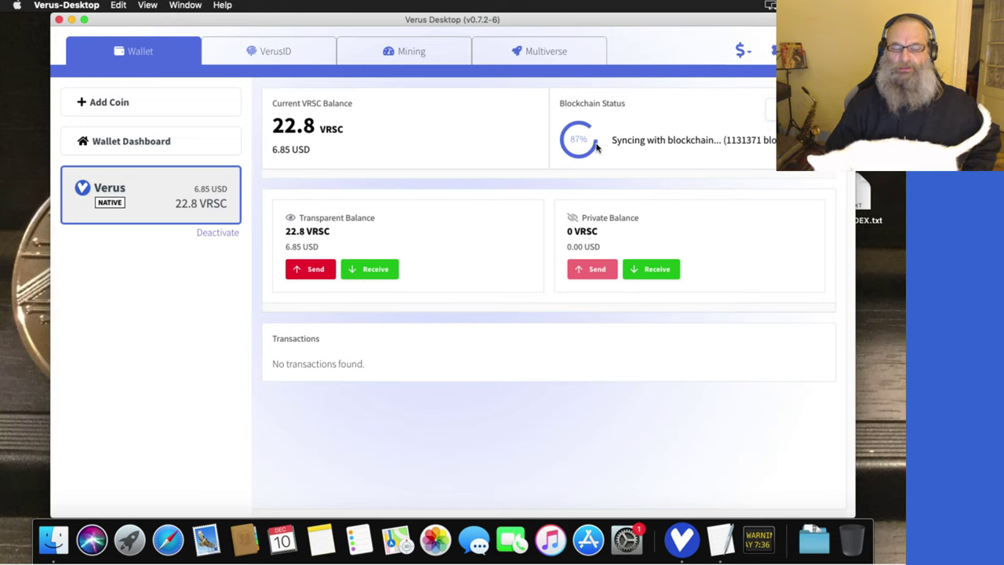
Step: Go to the VerusID tab, briefly back to Wallet, and return to VerusID
left_click(282, 51)
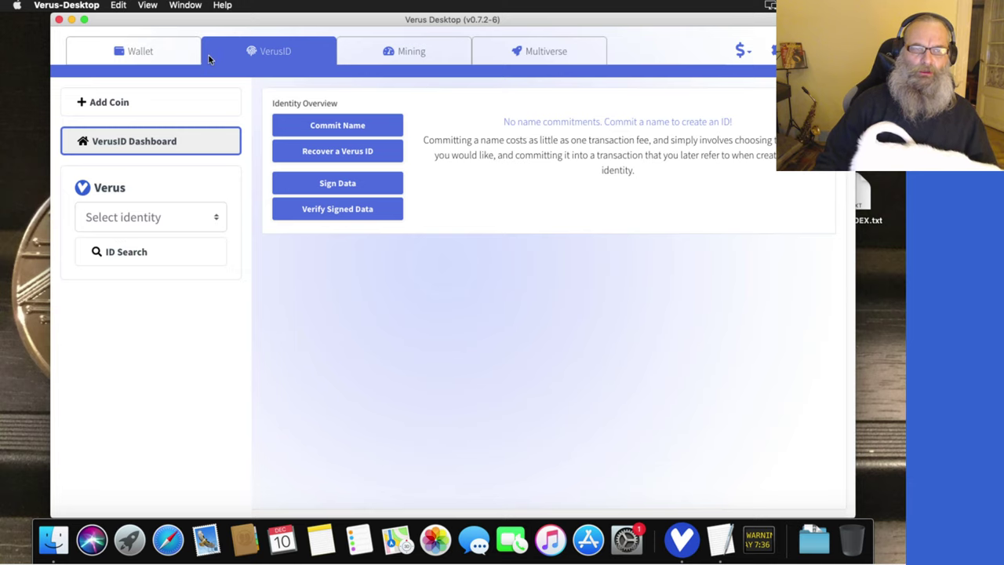
left_click(164, 57)
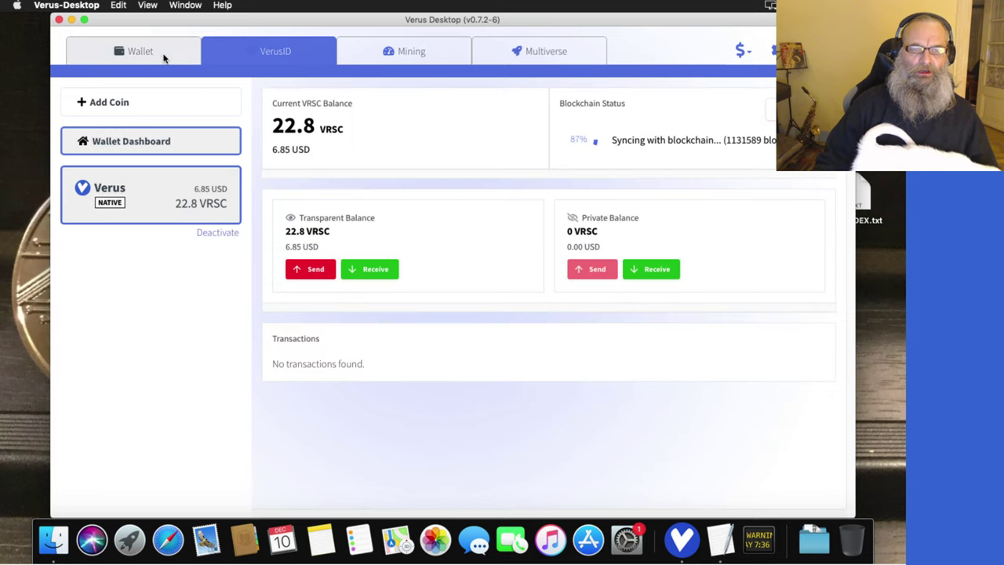
left_click(246, 58)
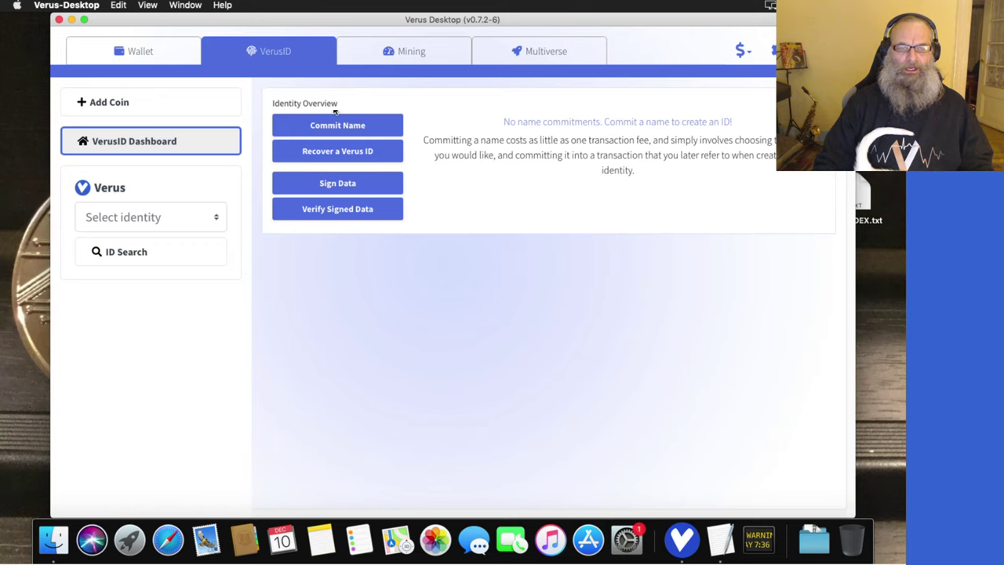
Step: Open Verify Signed Data, set Data Type to Verify File and choose Verus-Desktop-v0.7.2-6.dmg
left_click(350, 211)
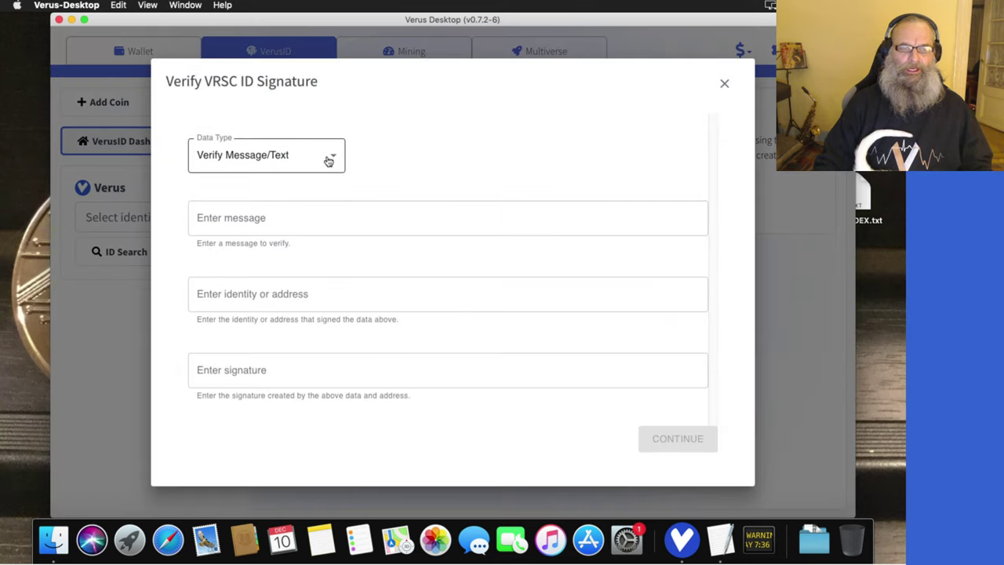
left_click(328, 160)
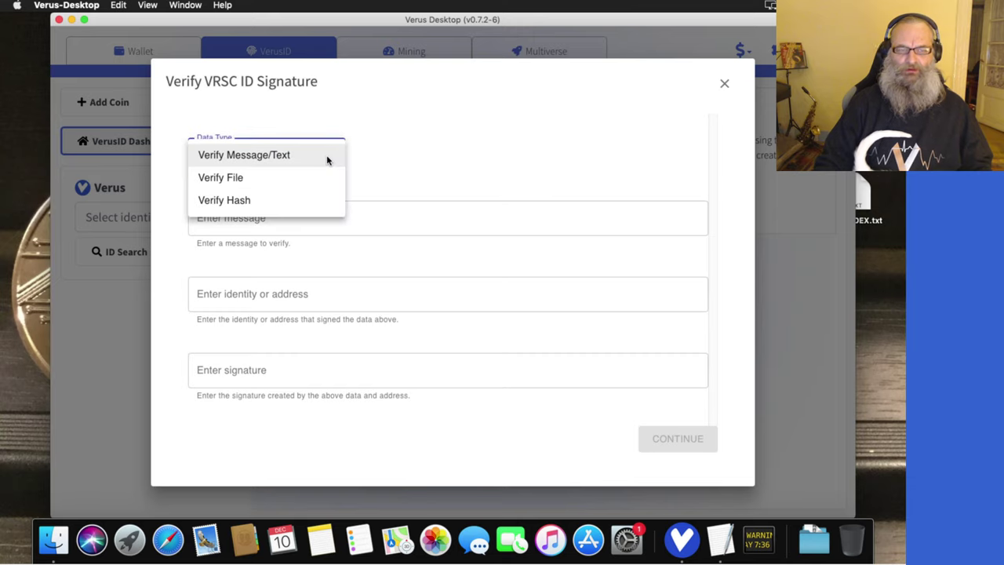
left_click(319, 183)
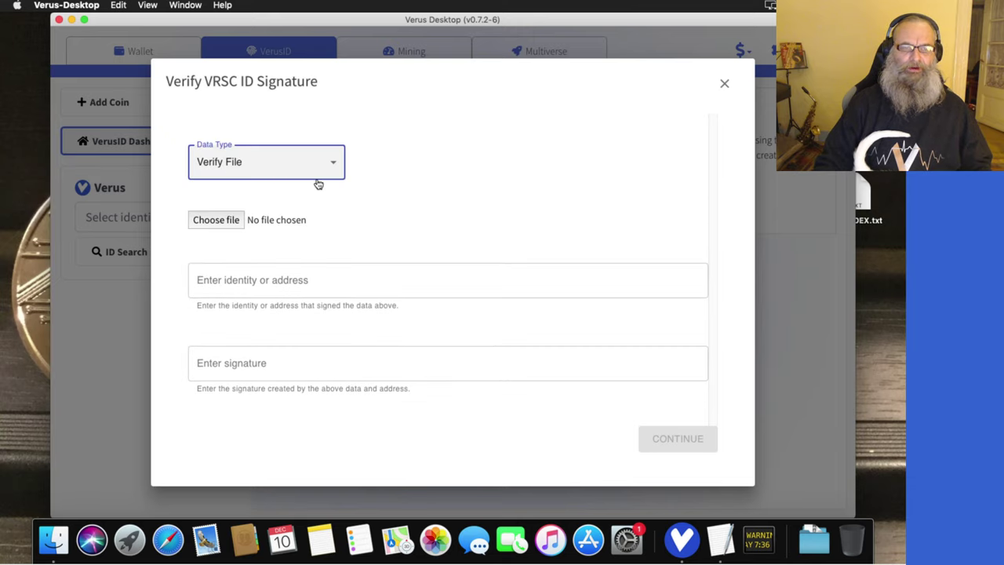
left_click(224, 221)
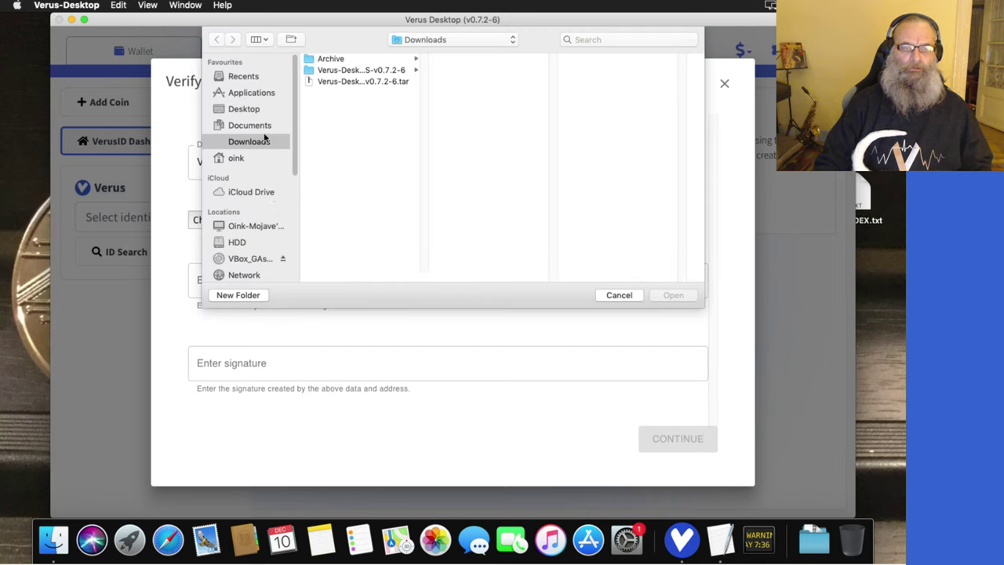
left_click(376, 71)
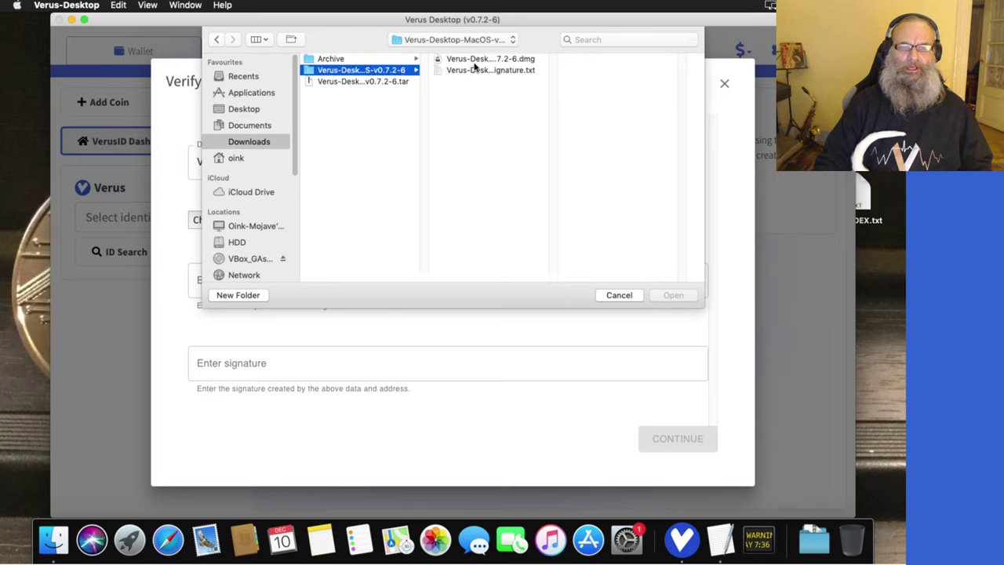
left_click(479, 59)
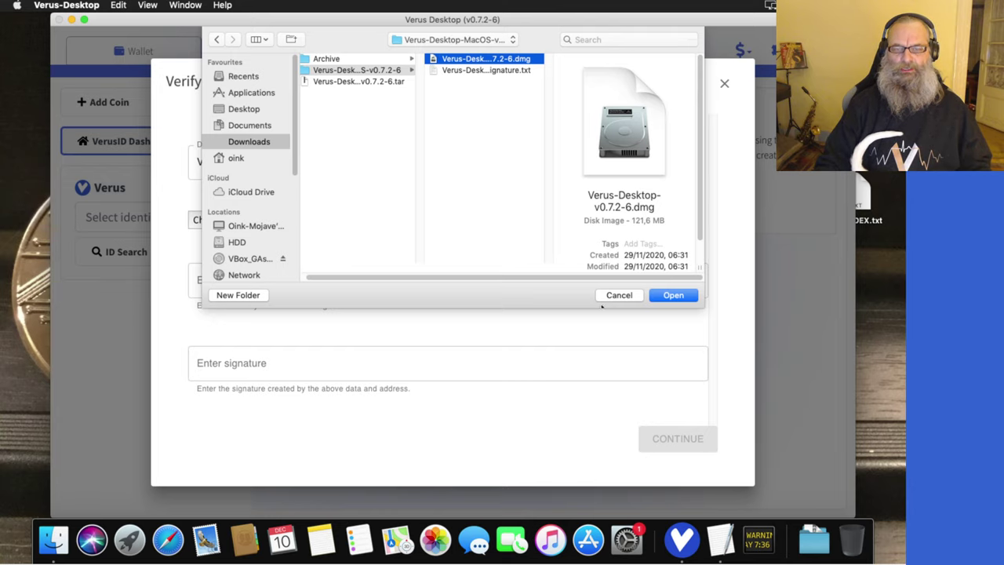
left_click(667, 298)
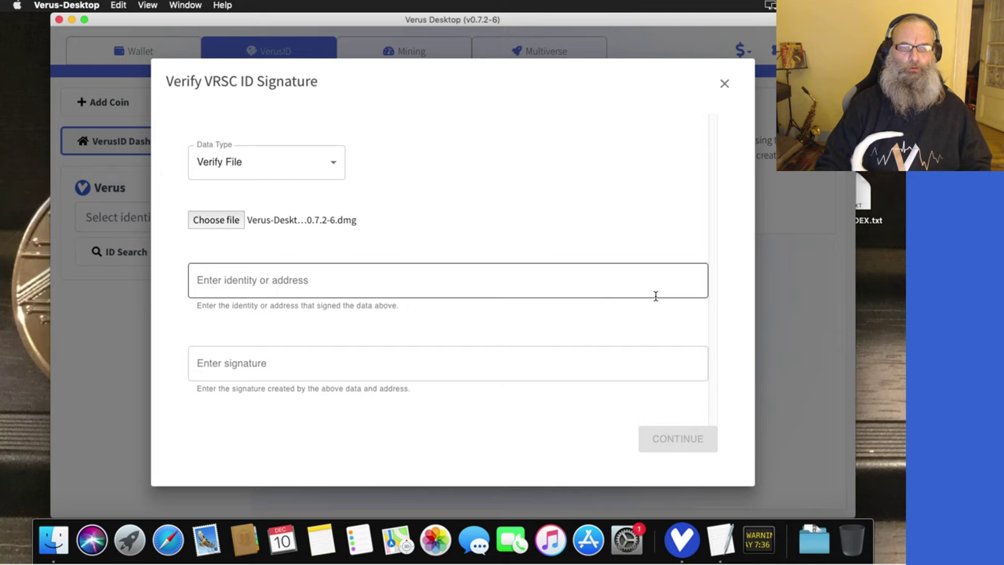
Step: Copy the signer 'Verus Coin Foundation Releases@' from the signature file into the identity field
left_click(267, 283)
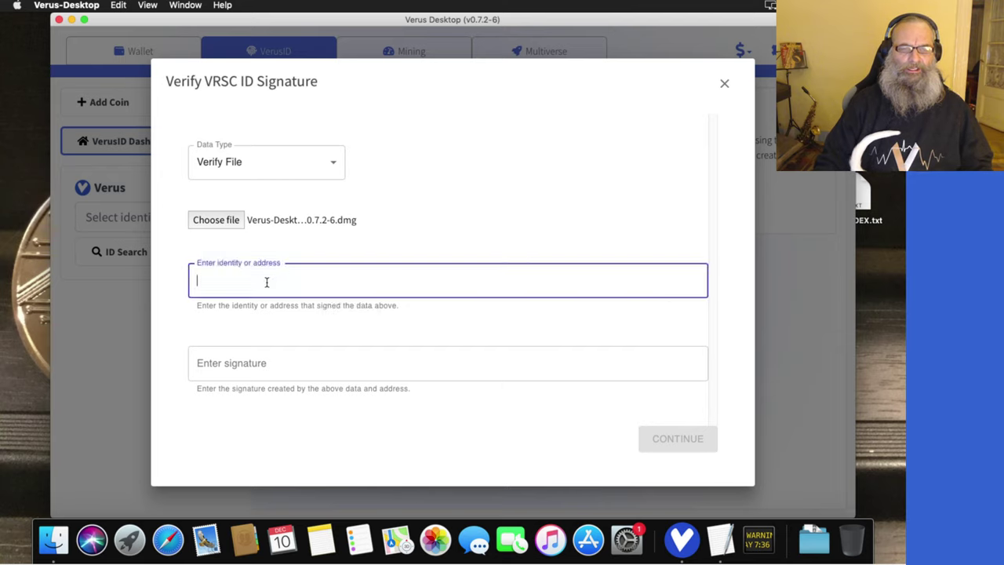
left_click(726, 555)
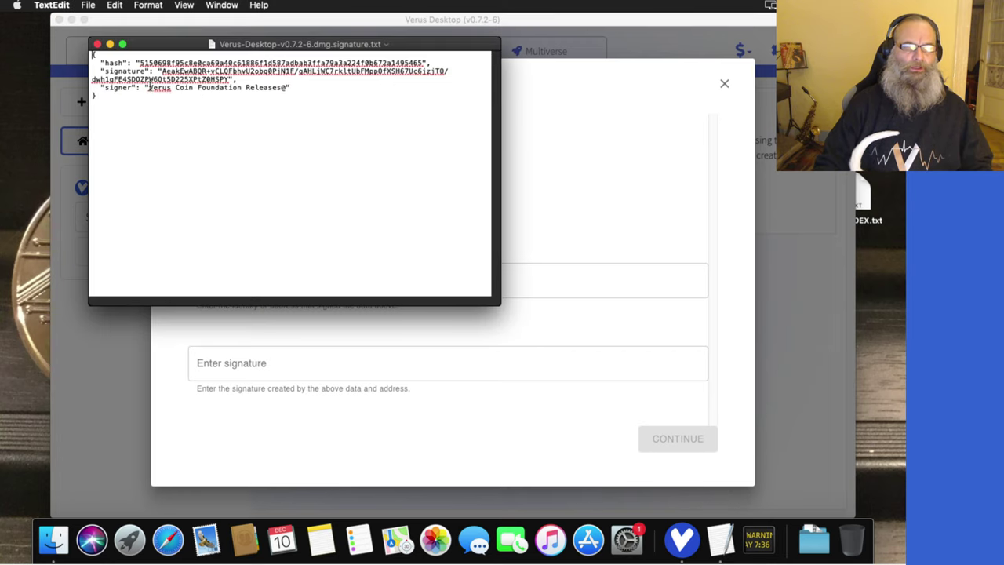
left_click_drag(149, 87, 314, 91)
key("cmd+c")
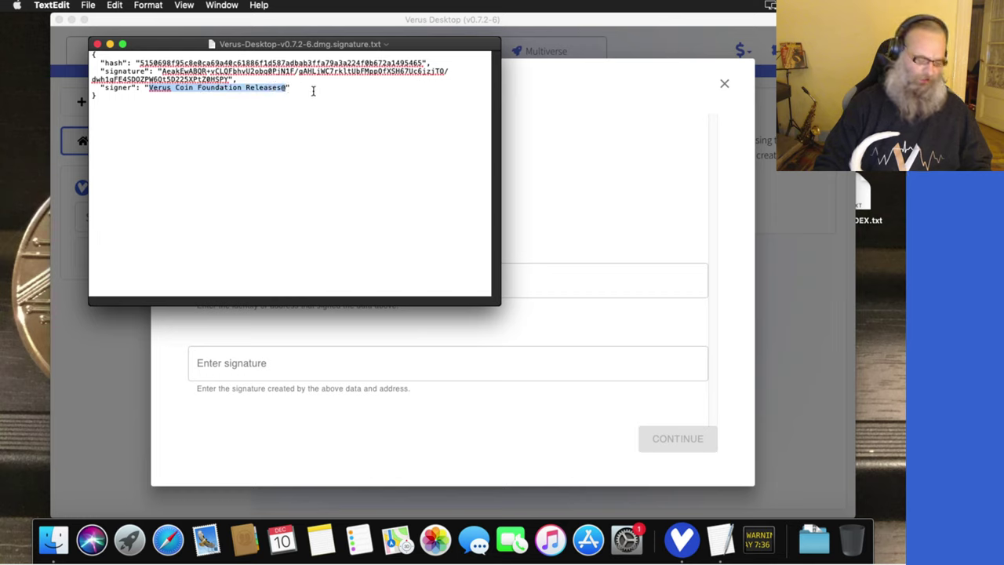
right_click(268, 91)
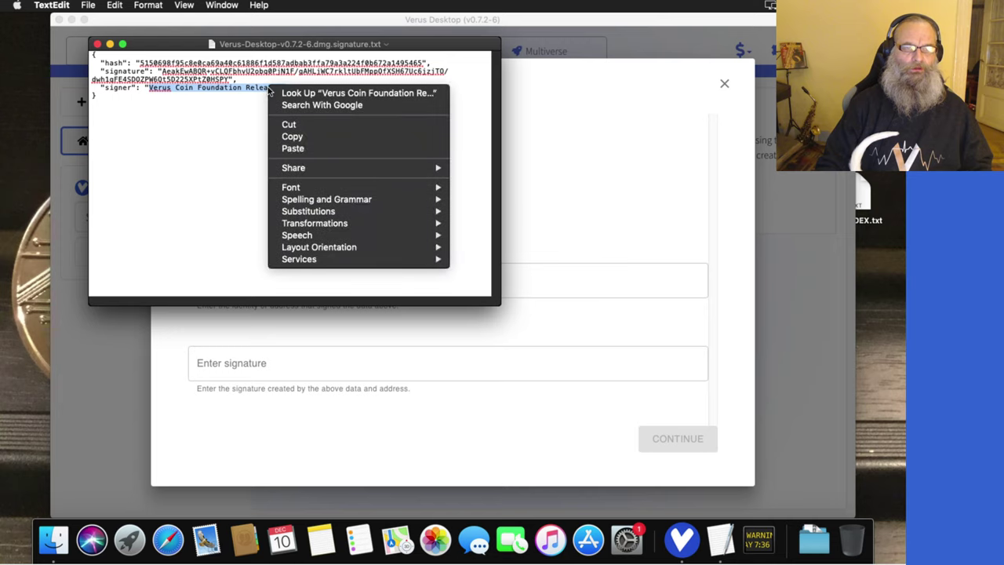
left_click(299, 136)
left_click(555, 201)
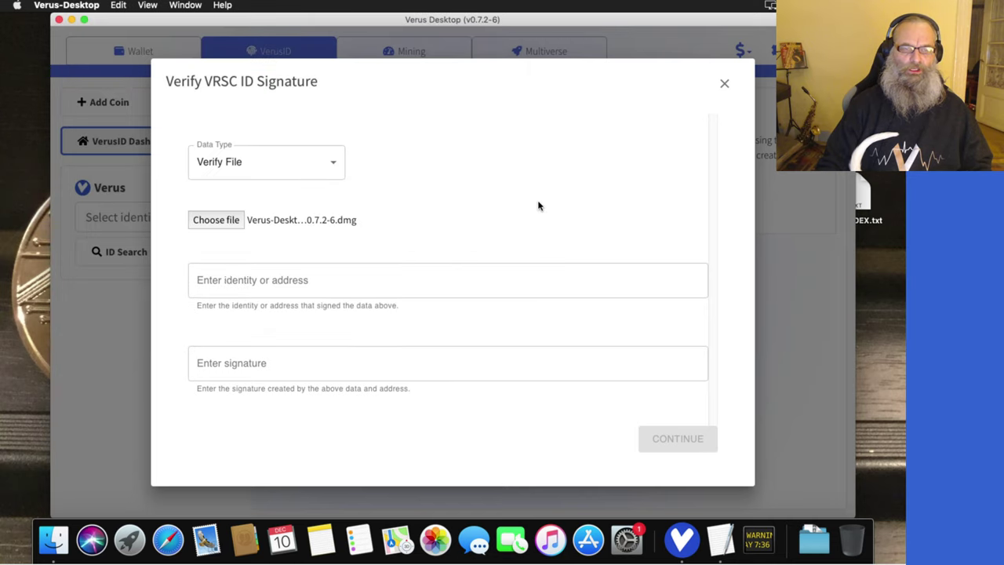
left_click(328, 281)
right_click(328, 280)
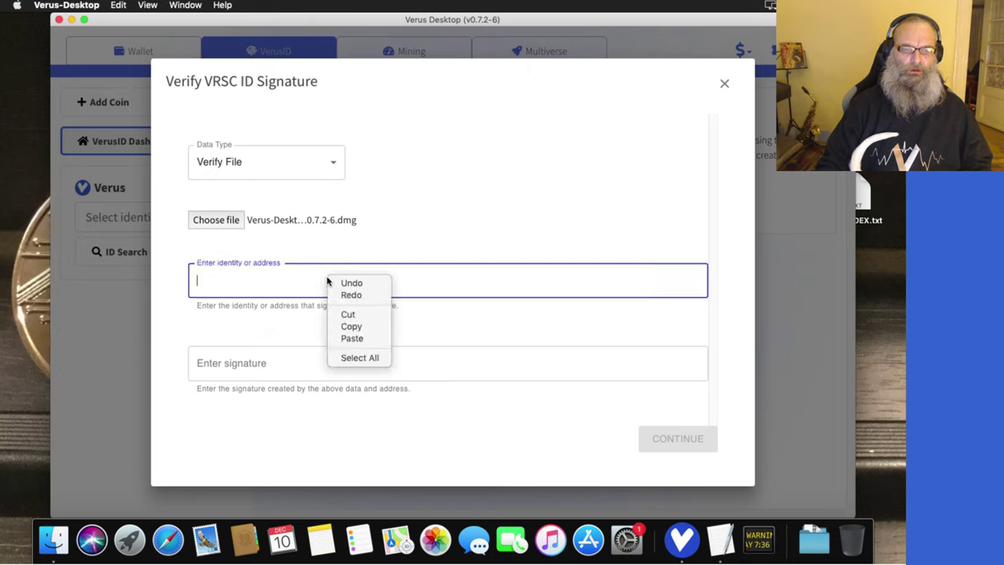
left_click(353, 338)
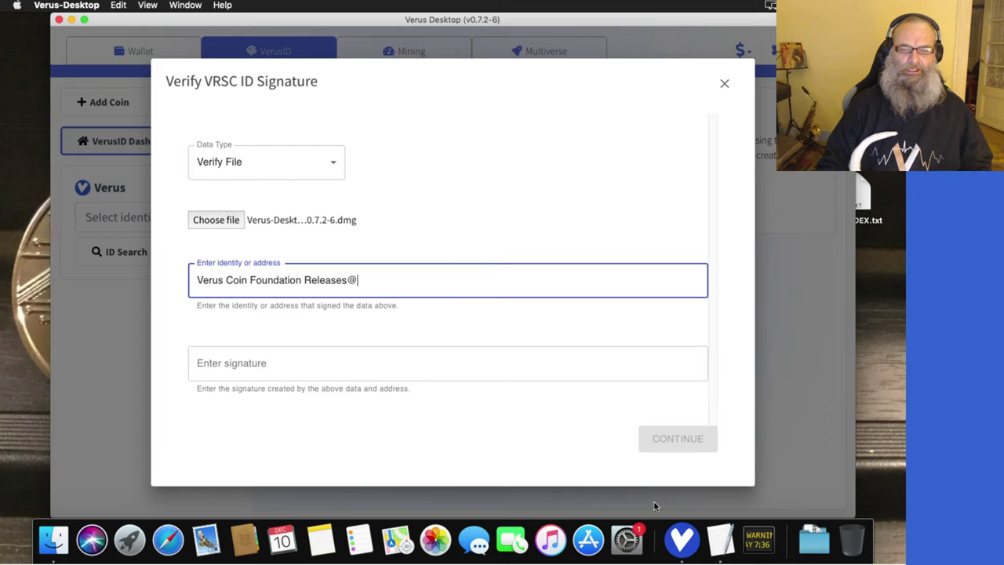
Step: Copy the signature value from the text file and paste it into the signature field
left_click(722, 540)
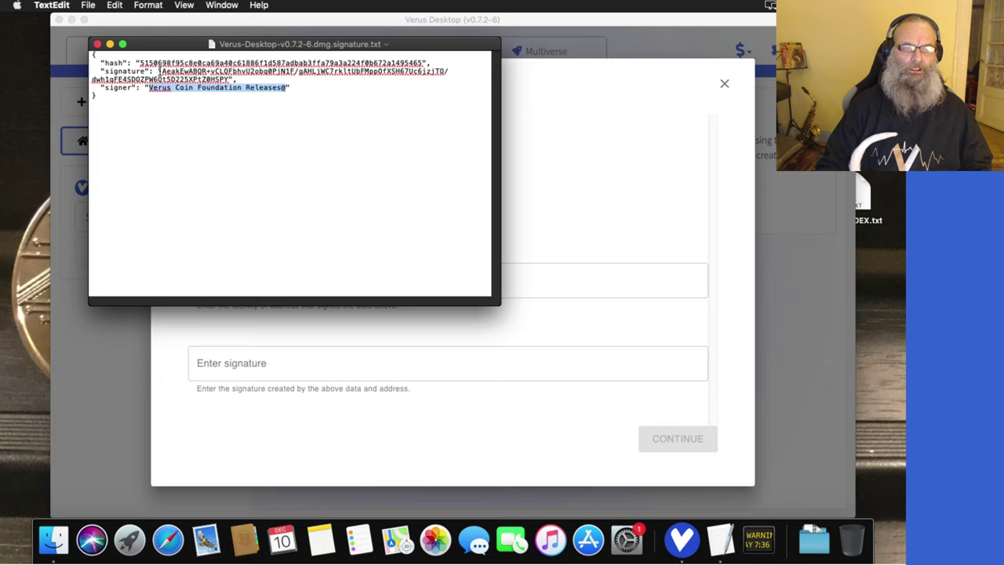
left_click_drag(161, 71, 233, 80)
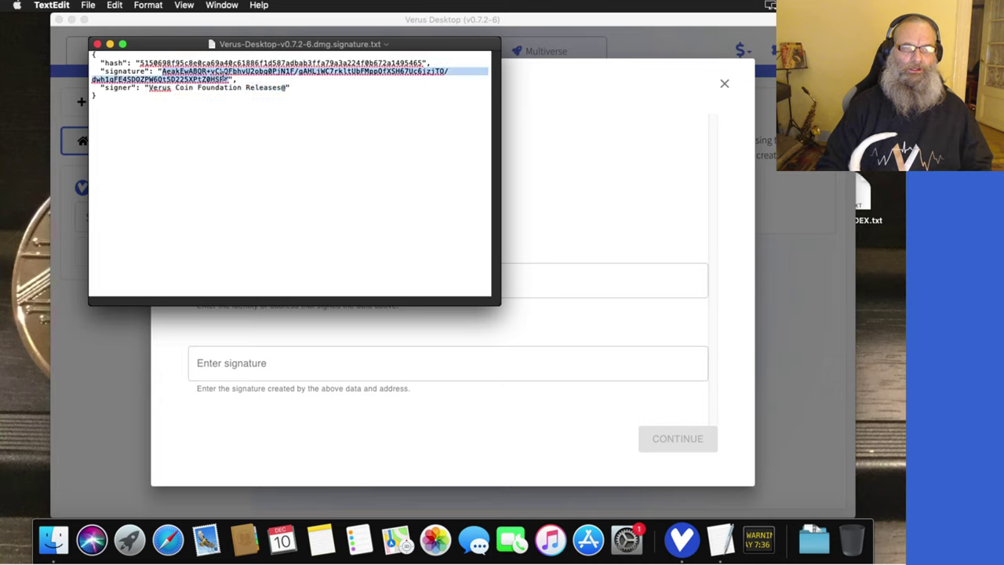
right_click(222, 74)
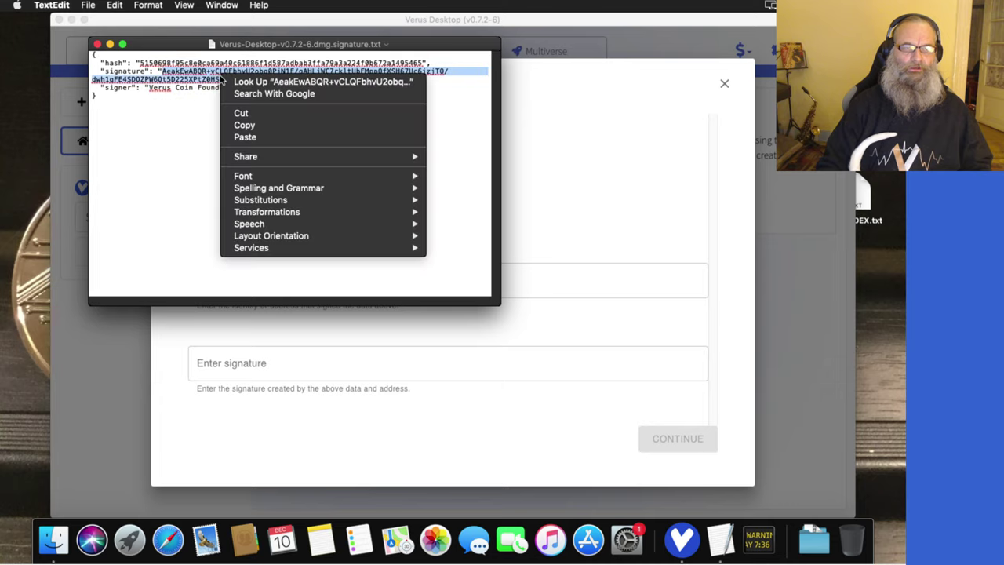
left_click(245, 125)
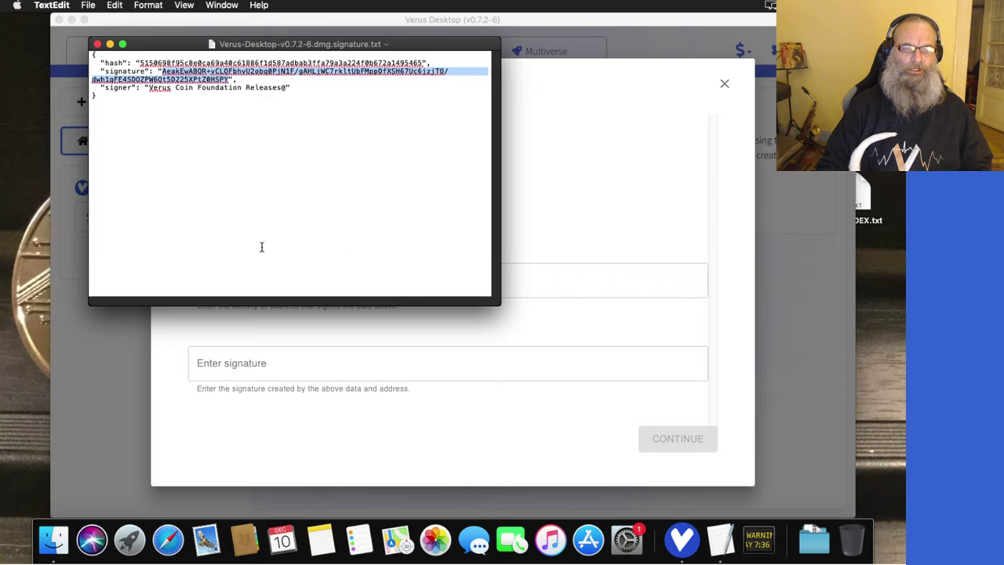
right_click(264, 371)
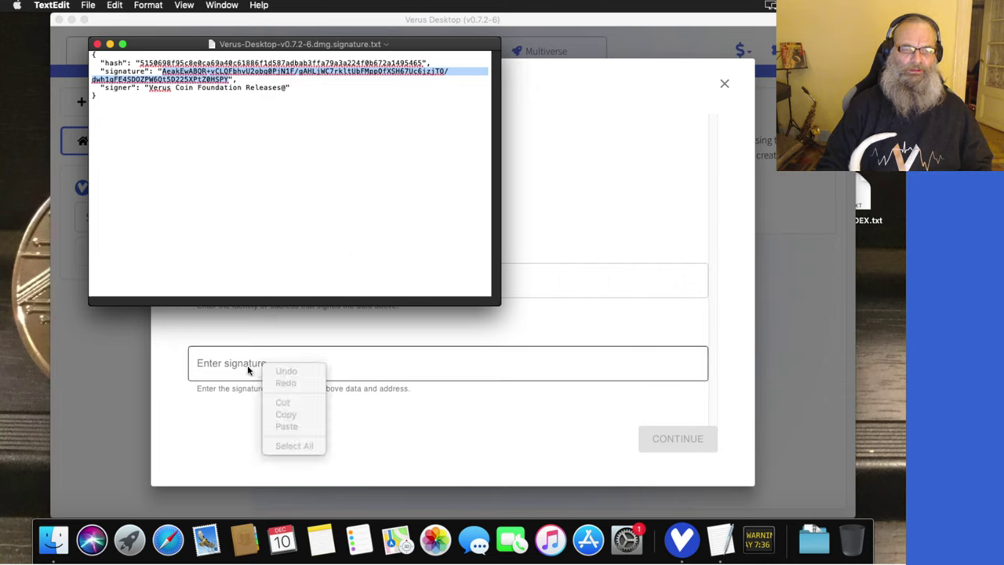
left_click(247, 365)
left_click(248, 366)
right_click(247, 365)
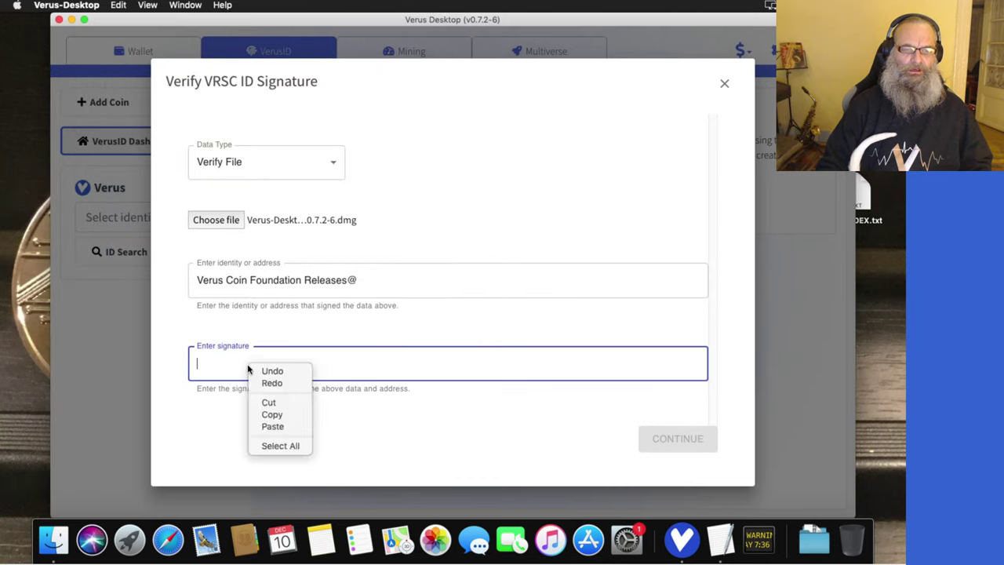
left_click(269, 425)
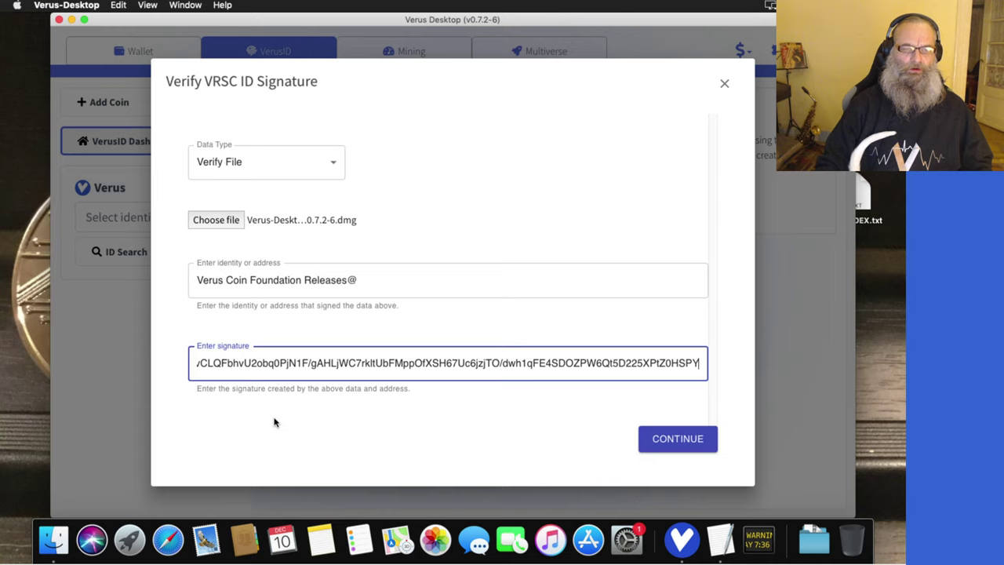
Step: Submit the verification and get 'Signature verified!' for the dmg
left_click(661, 441)
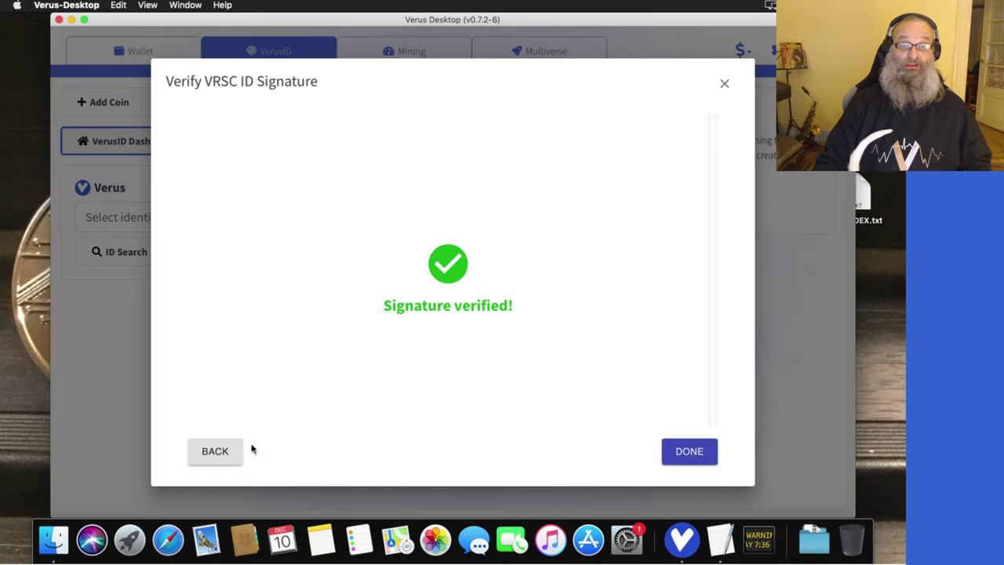
Step: Start a new Verify File check of Verus-Desktop-v0.7.2-6.dmg with the wrong identity 'Oink@'
left_click(215, 454)
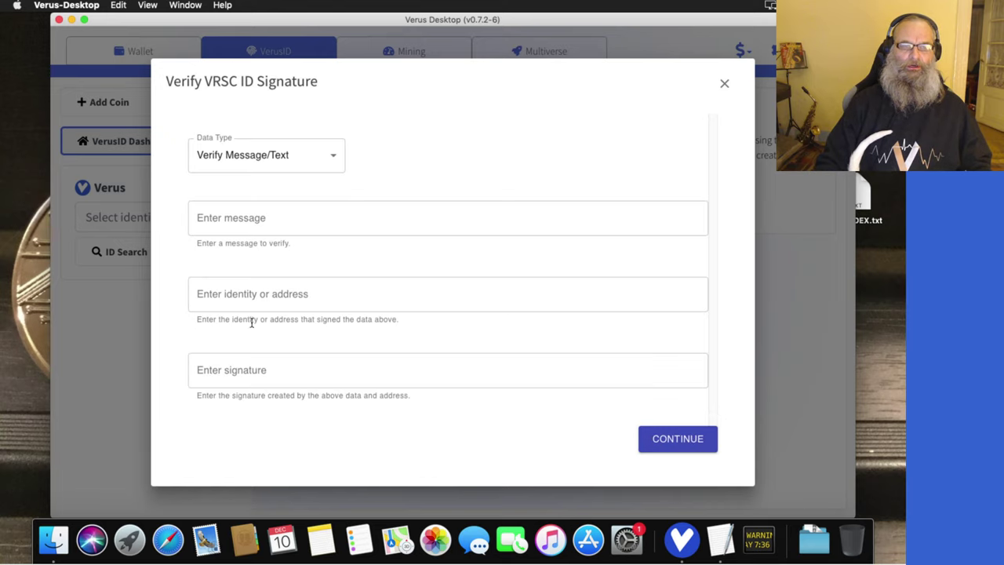
left_click(264, 167)
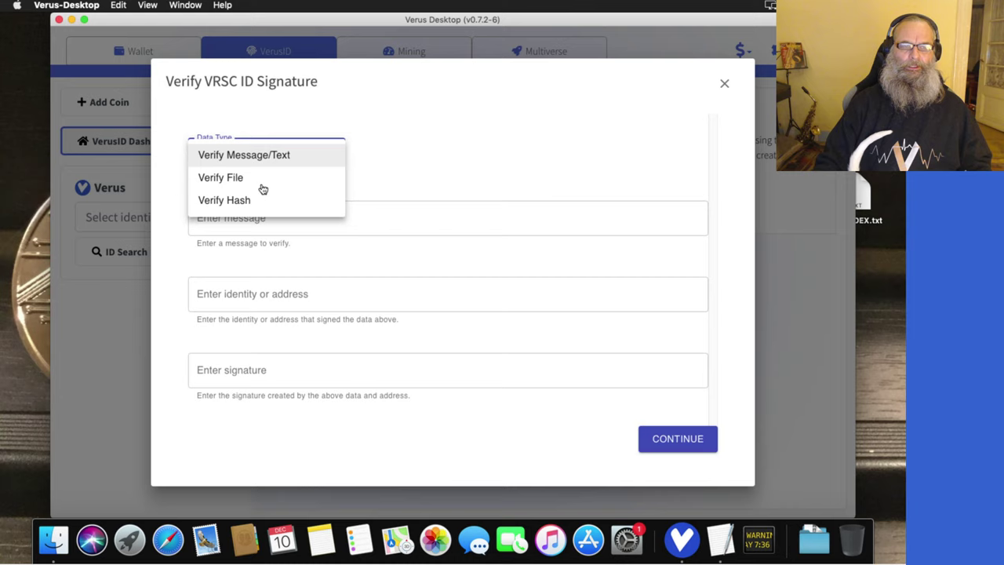
left_click(263, 186)
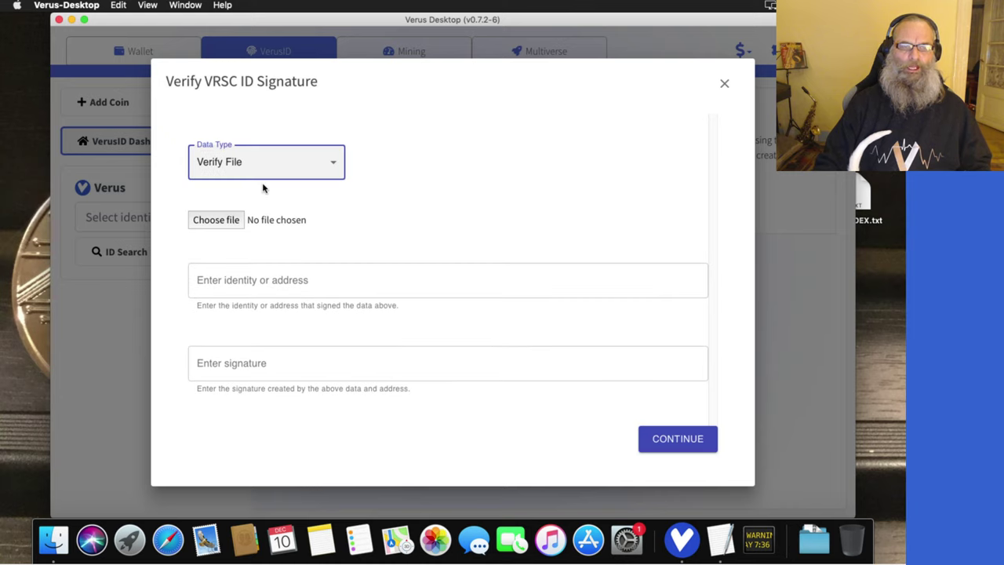
left_click(234, 221)
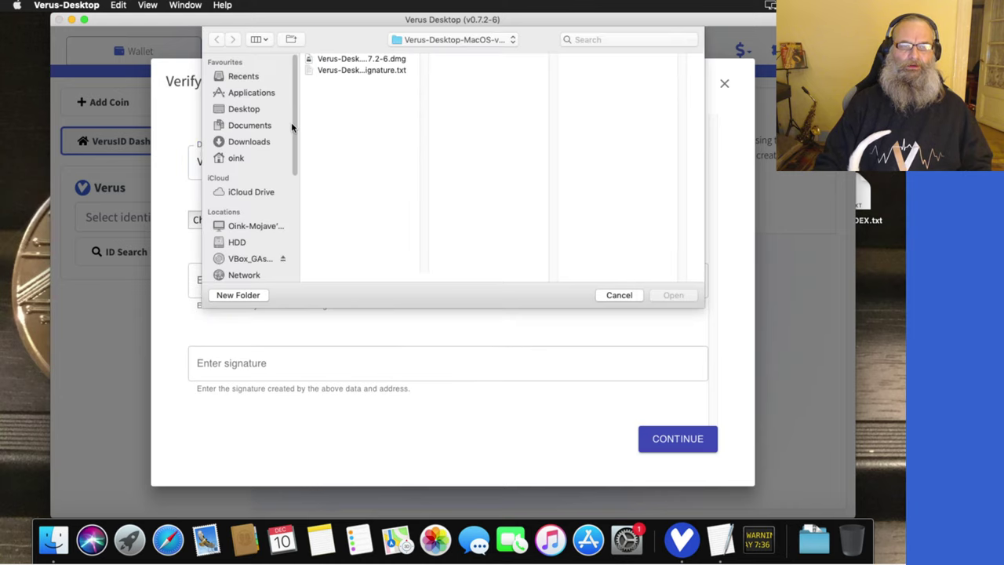
double_click(356, 63)
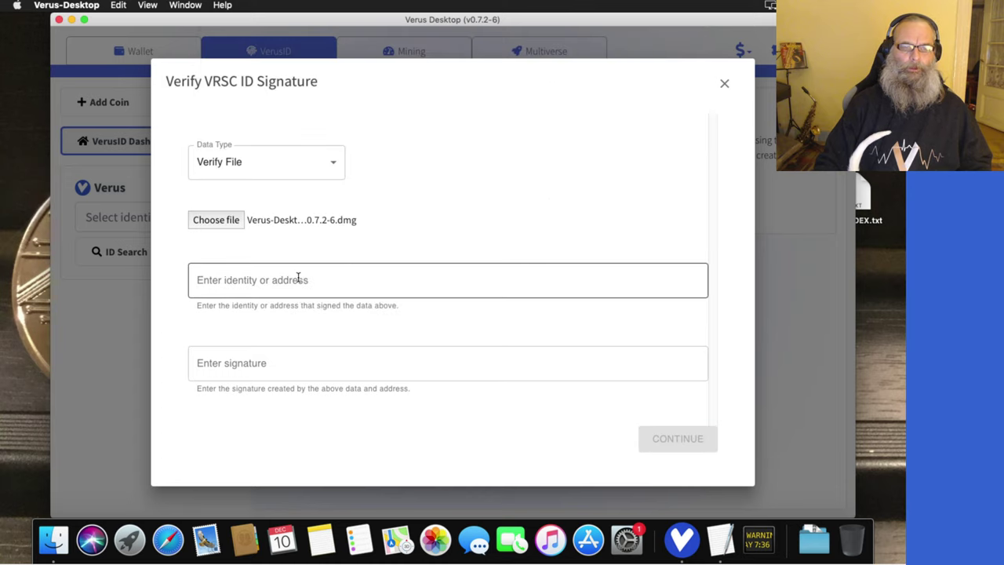
left_click(298, 282)
type("Oink@")
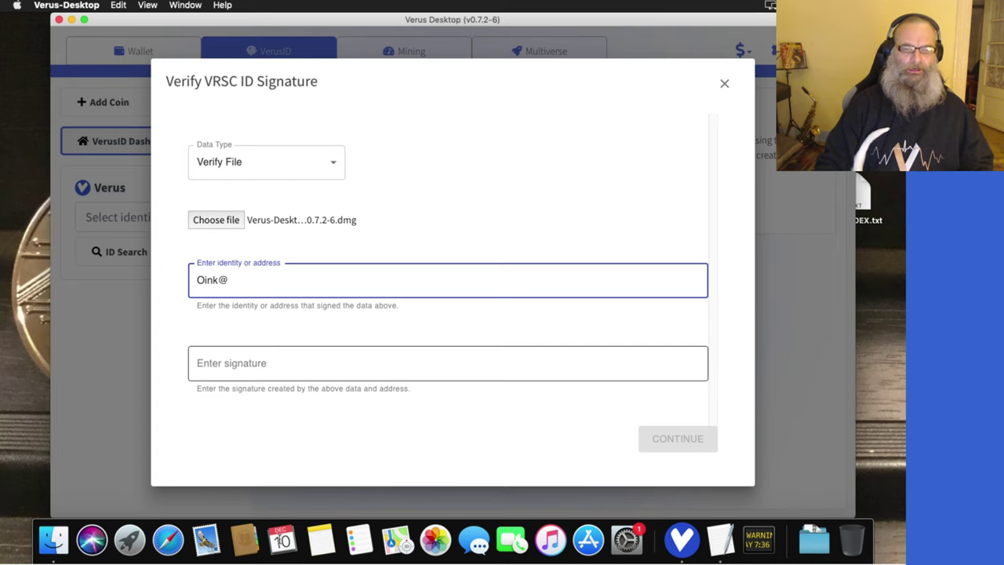
Step: Copy the selected signature from TextEdit and paste it into Verus Desktop's signature field
left_click(717, 543)
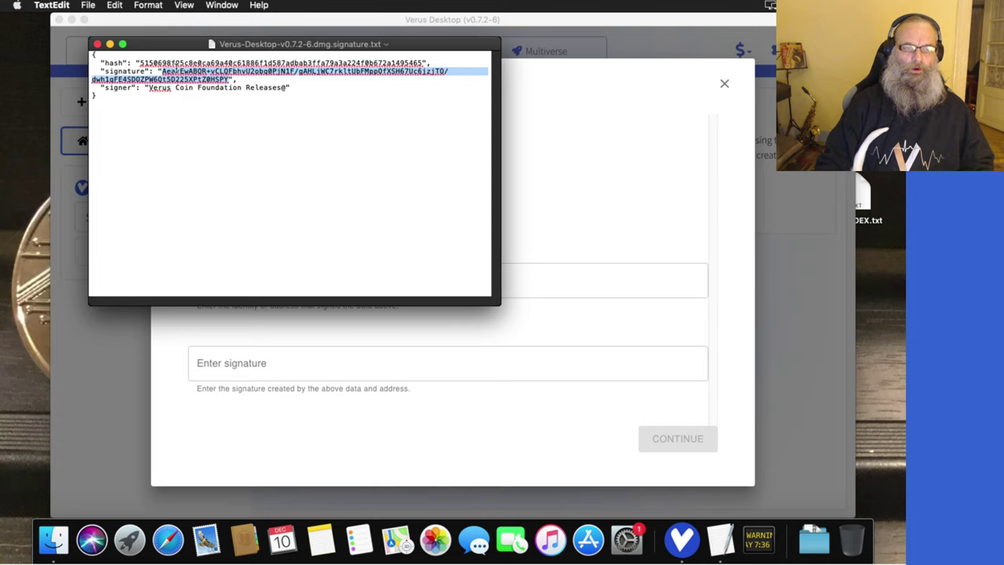
right_click(177, 73)
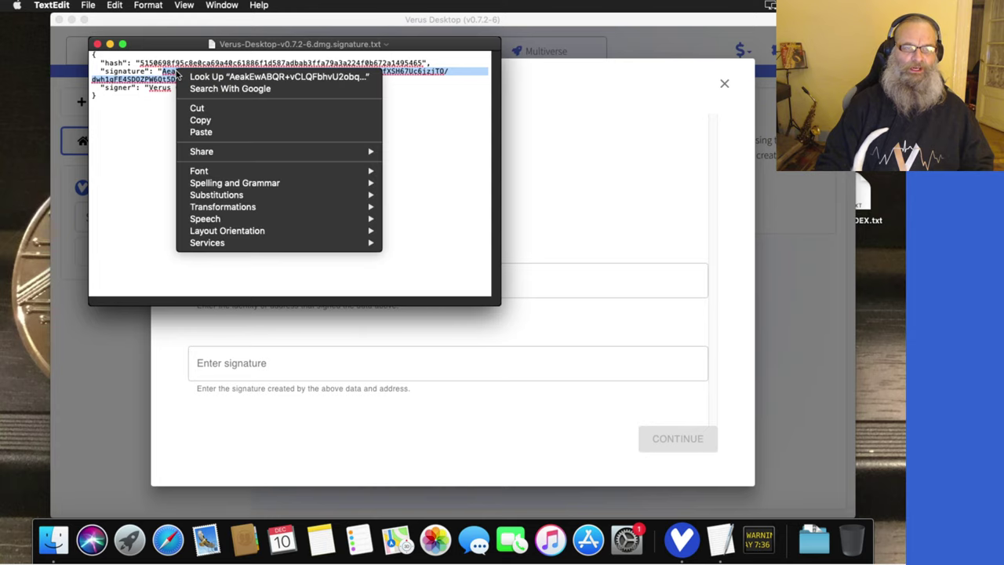
left_click(200, 120)
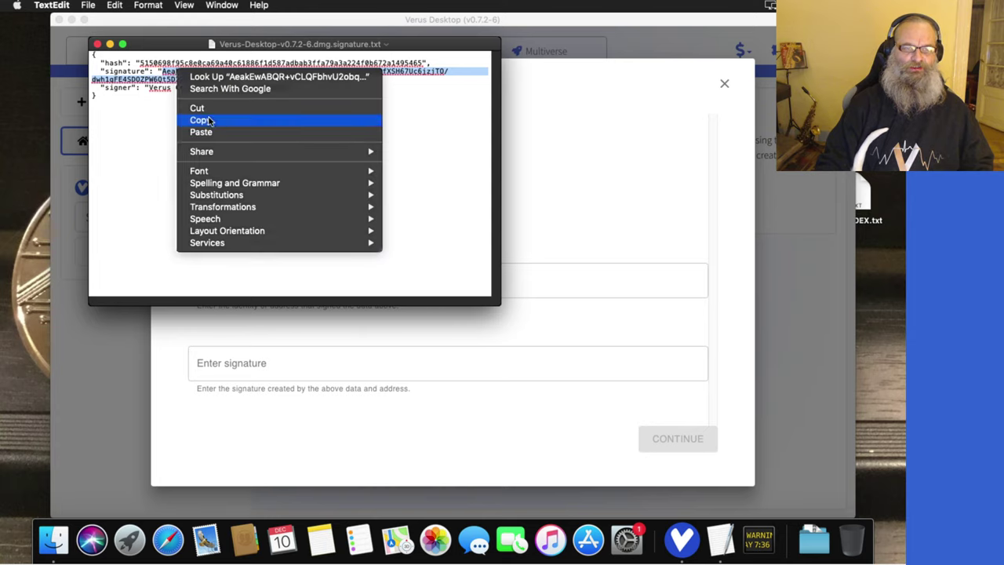
left_click(262, 373)
right_click(262, 372)
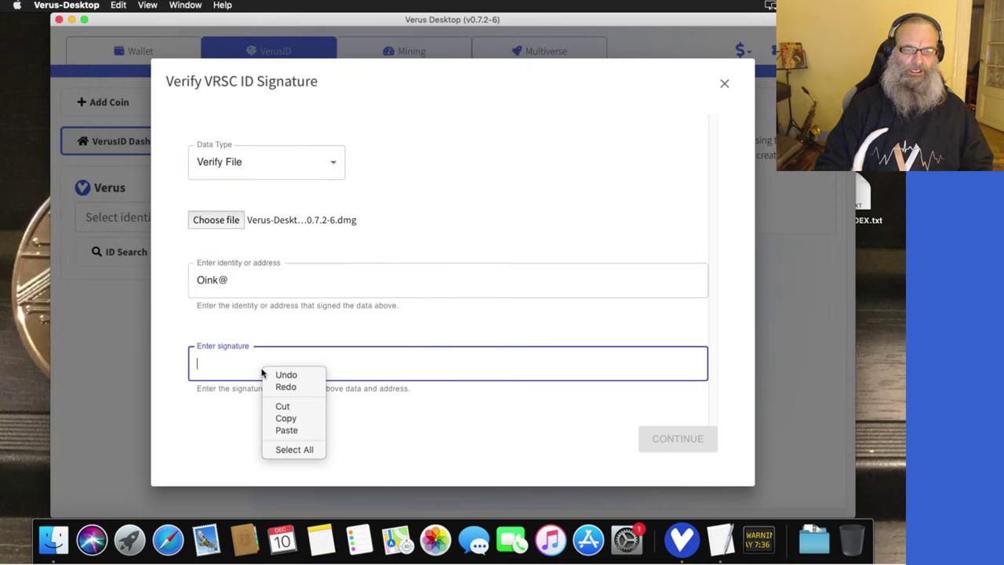
left_click(286, 431)
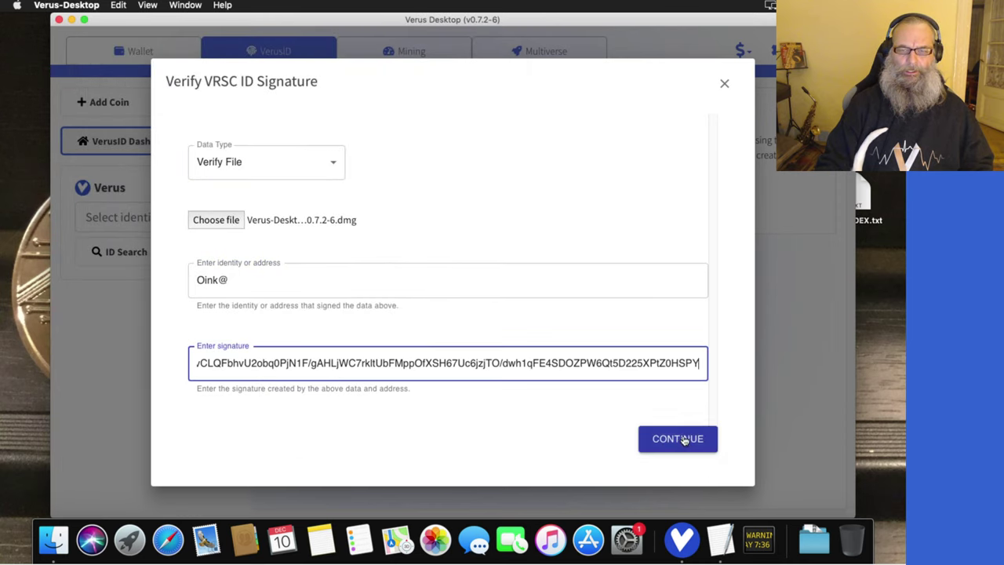
Step: Run the wrong-identity verification, see 'Signature failed to verify.', and go back
left_click(682, 439)
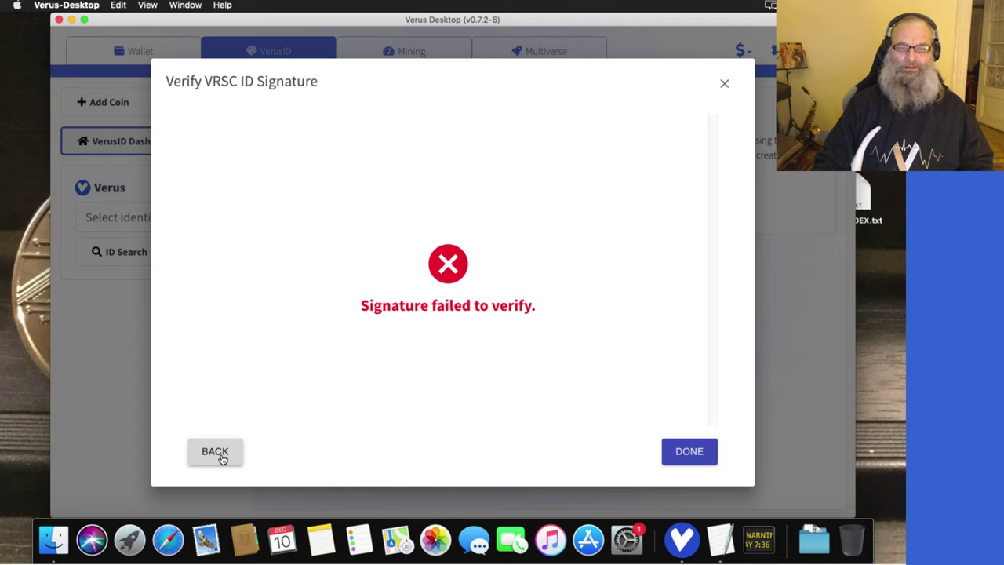
left_click(215, 452)
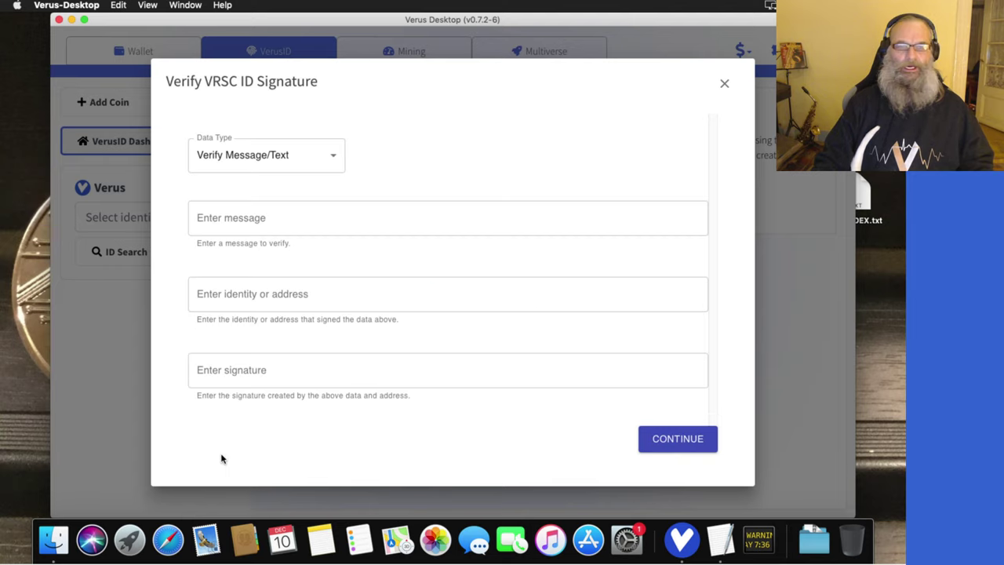